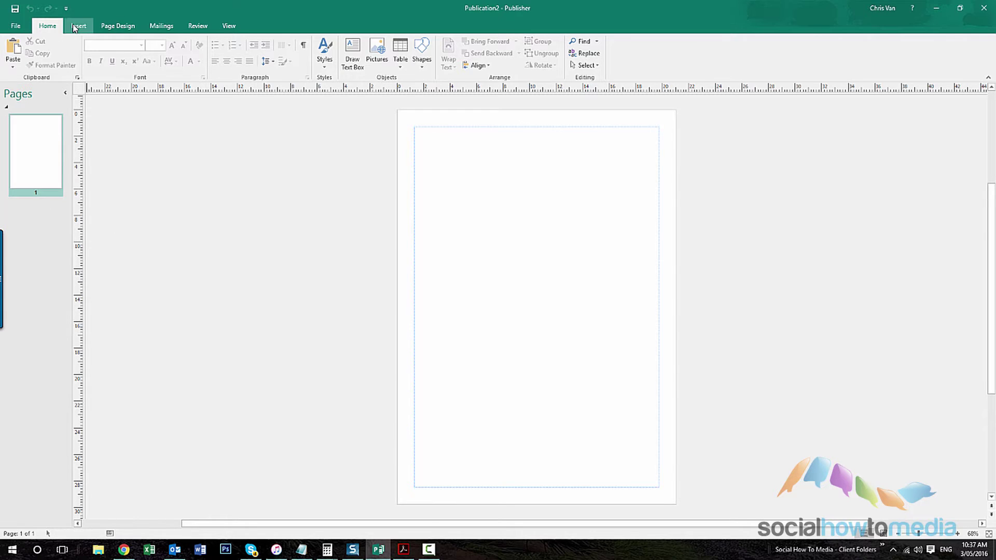
# Step: Insert blank pages after page 1 until the publication has four pages
pyautogui.click(111, 26)
pyautogui.click(77, 25)
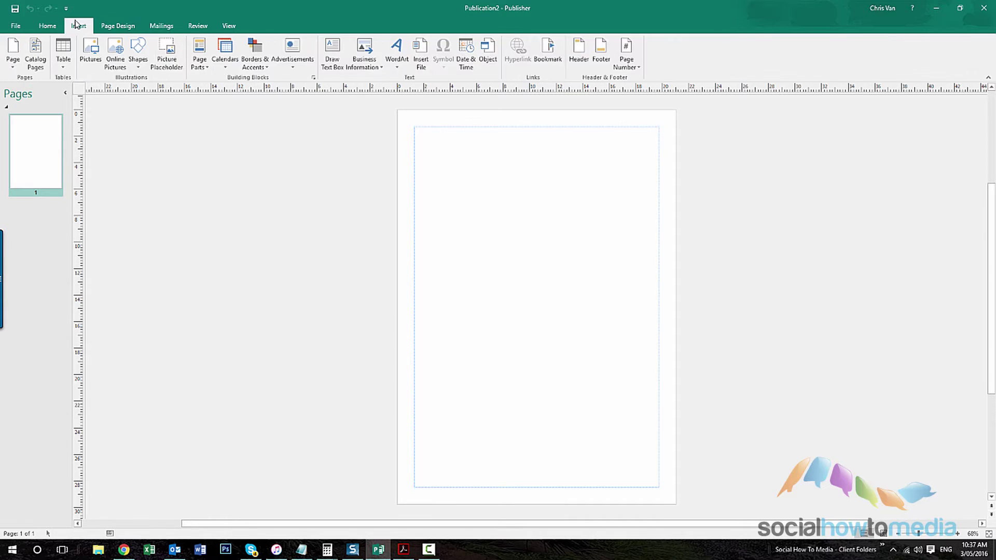
pyautogui.click(12, 66)
pyautogui.click(30, 82)
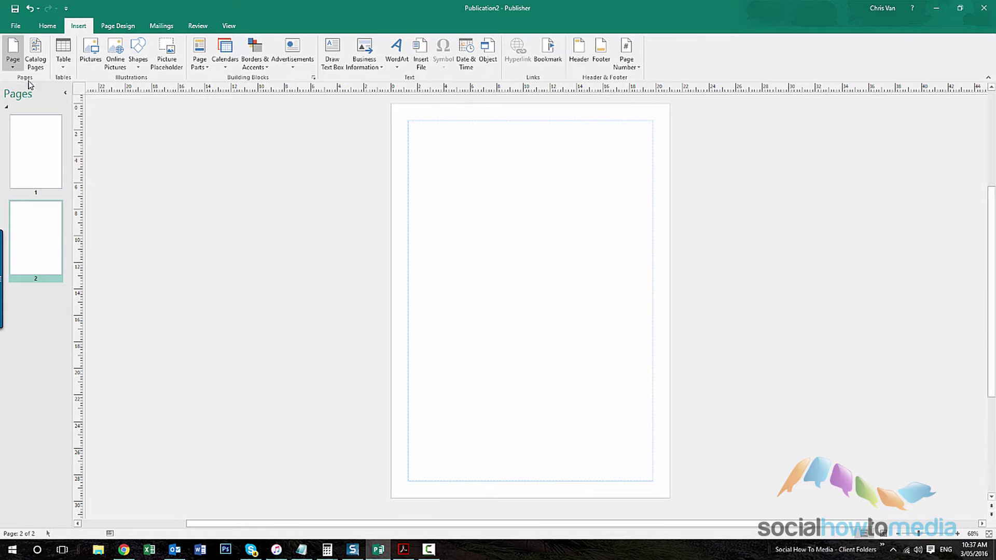
pyautogui.click(12, 67)
pyautogui.click(30, 81)
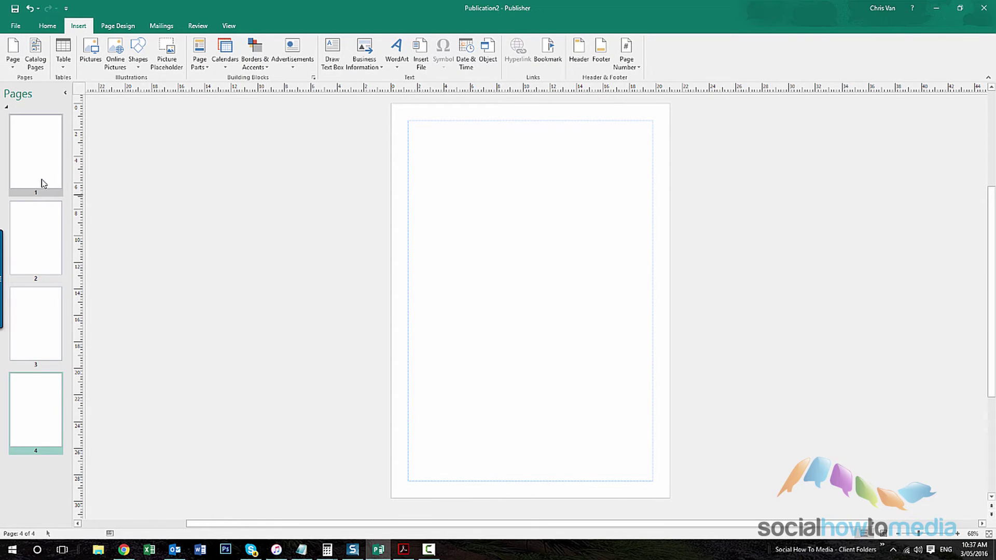
# Step: Draw heading text boxes near the top of pages 2 and 3
pyautogui.click(45, 254)
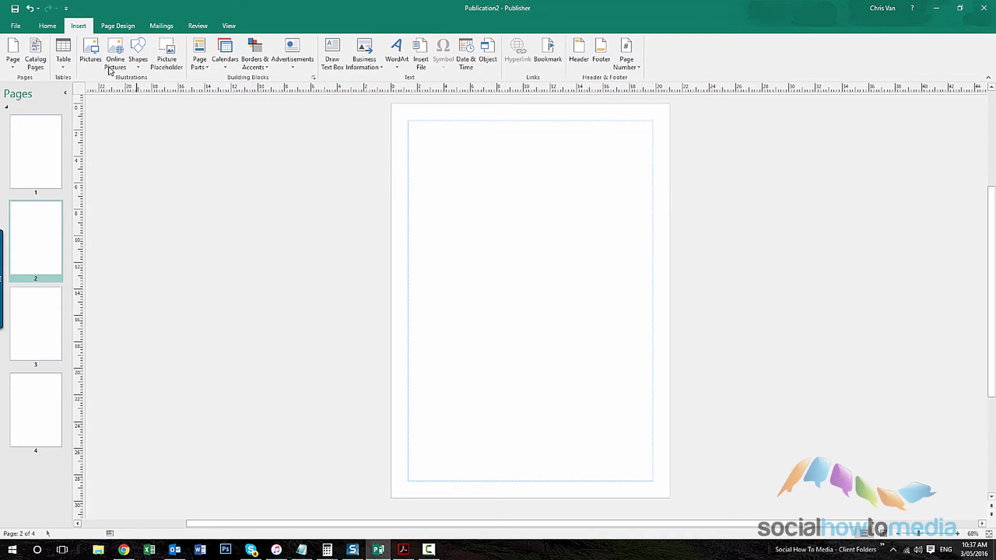
pyautogui.click(332, 55)
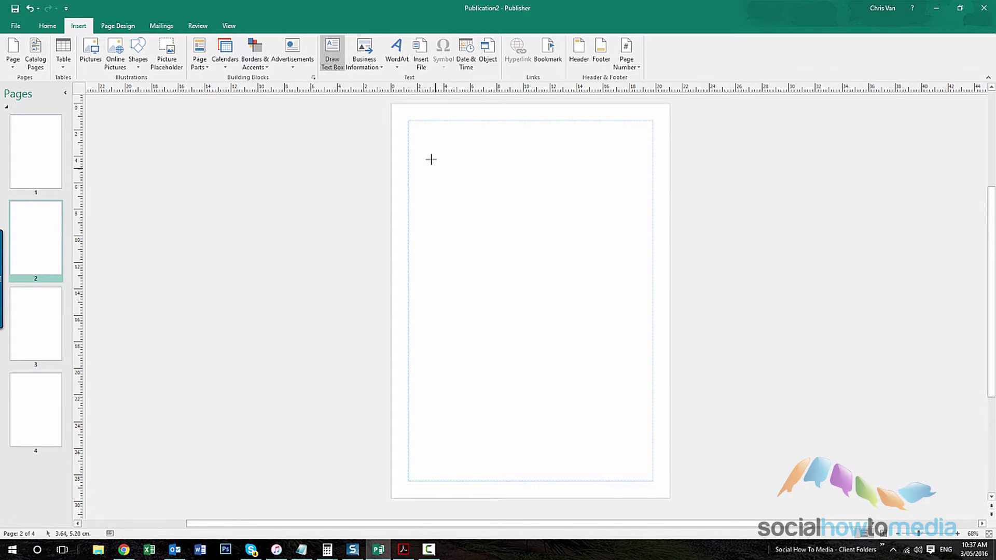
pyautogui.moveTo(426, 154); pyautogui.dragTo(588, 269)
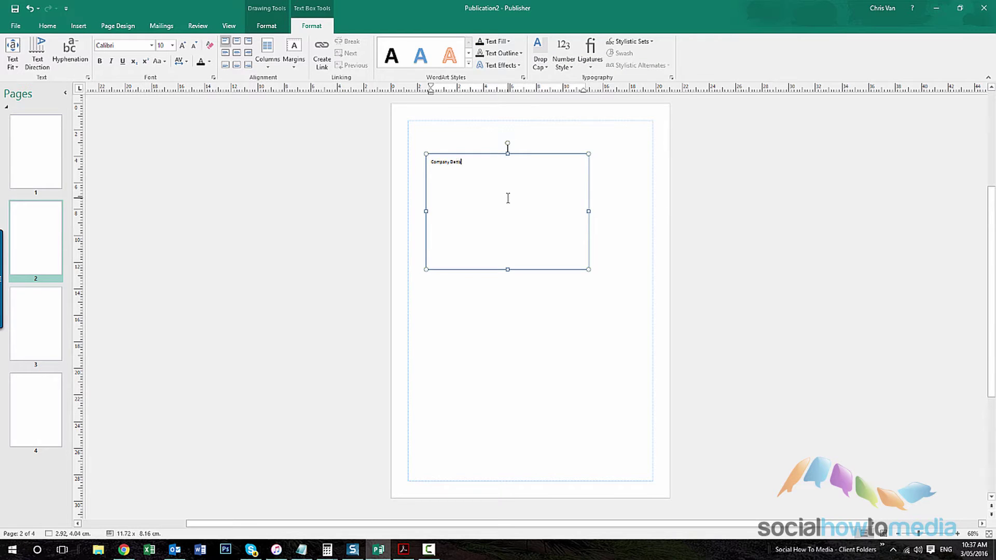
pyautogui.click(510, 316)
pyautogui.click(34, 292)
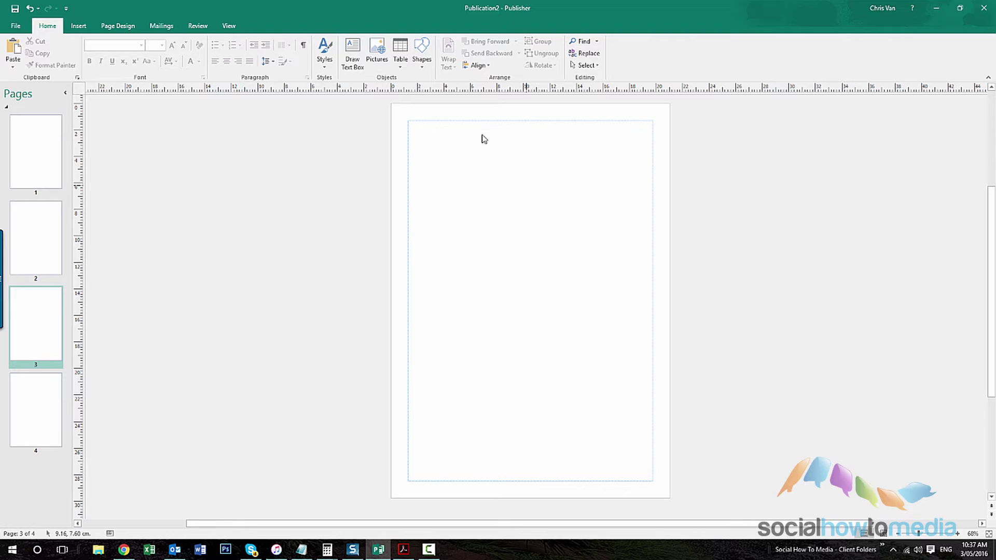
pyautogui.click(352, 51)
pyautogui.moveTo(445, 170)
pyautogui.mouseDown()
pyautogui.moveTo(542, 229)
pyautogui.moveTo(608, 289)
pyautogui.mouseUp()
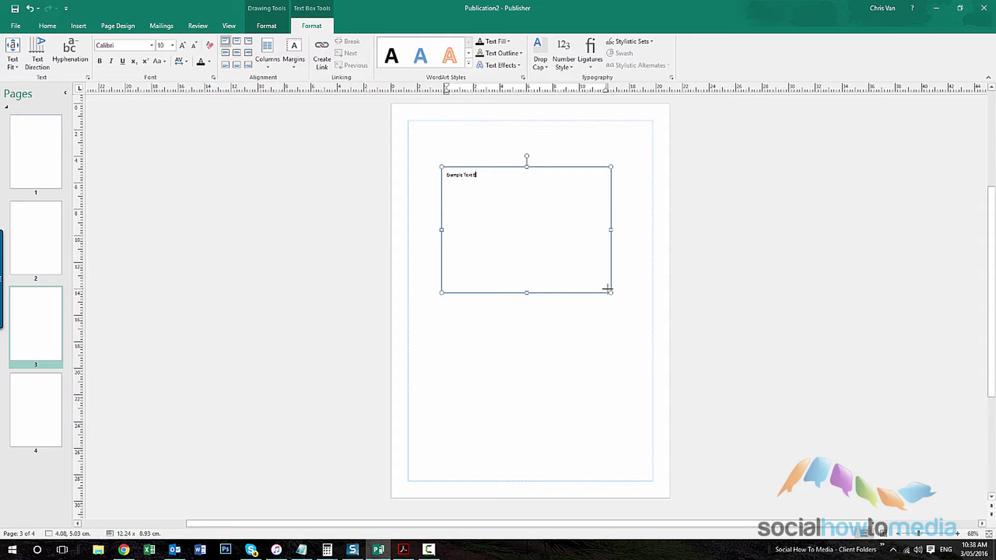
# Step: Add a text box near the top of page 4 reading 'Last Example'
pyautogui.click(32, 409)
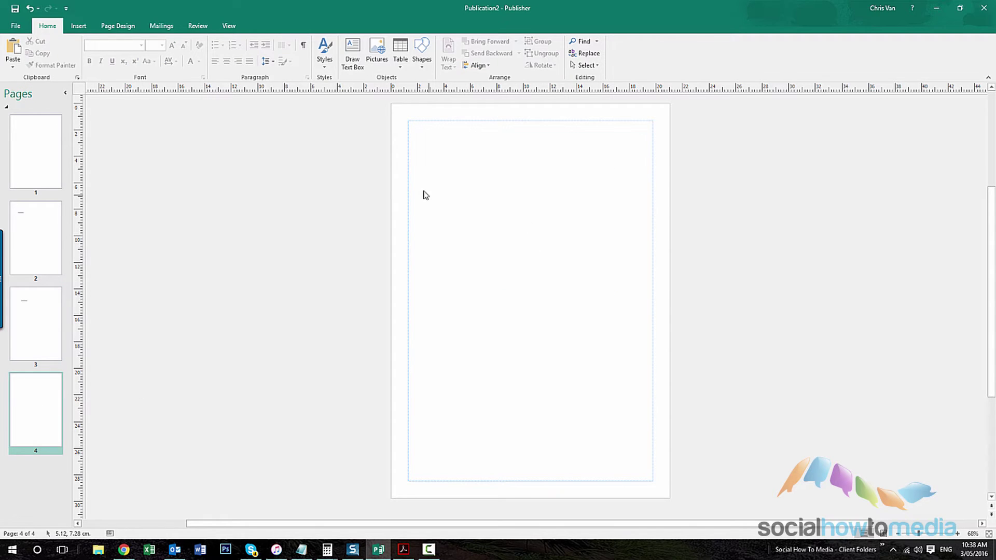
pyautogui.click(352, 51)
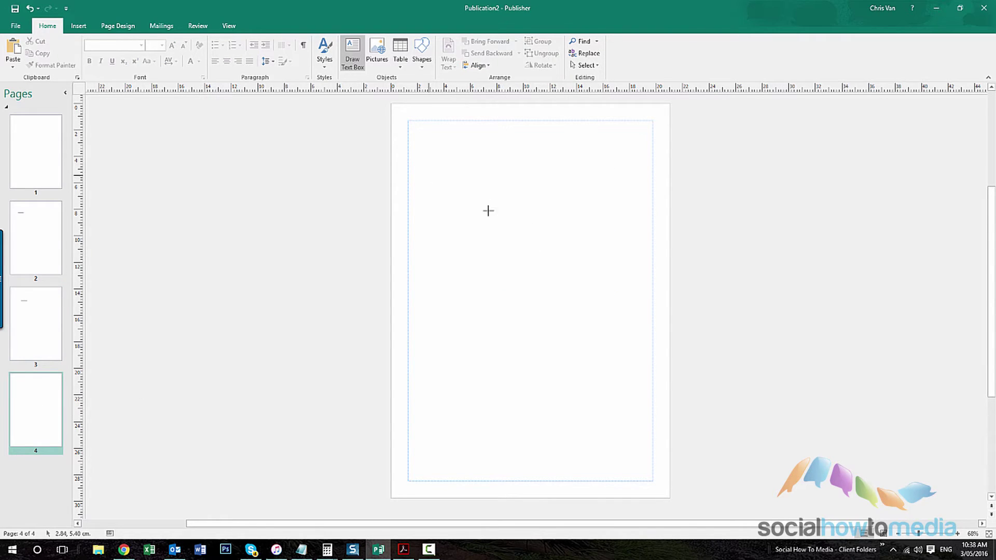
pyautogui.moveTo(429, 175); pyautogui.dragTo(611, 335)
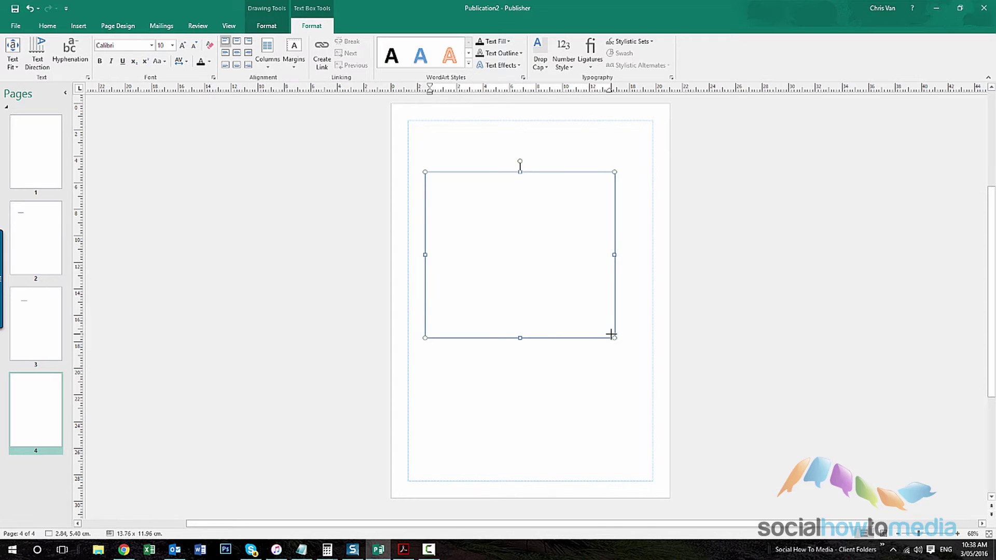
pyautogui.write('Last Example')
pyautogui.click(539, 160)
pyautogui.click(352, 50)
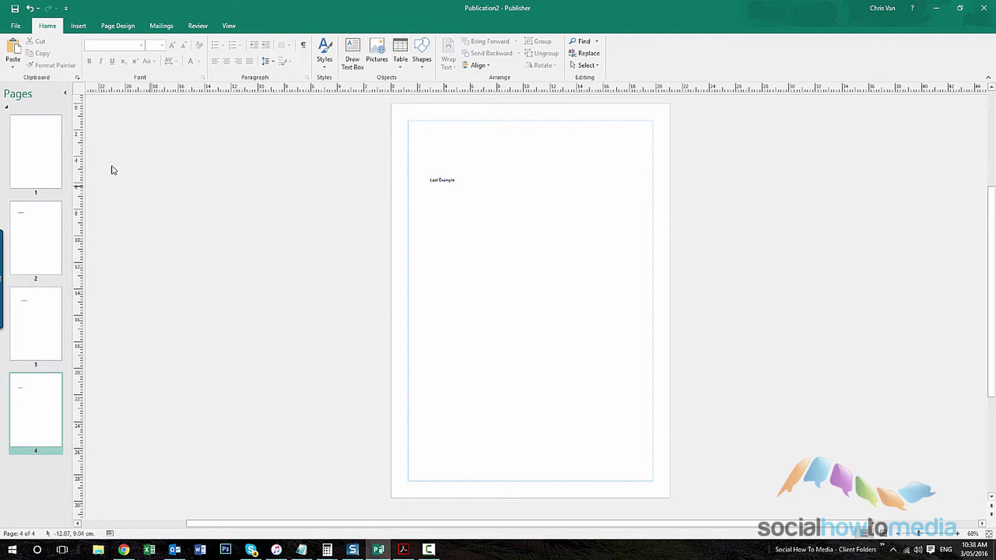
# Step: Add a bookmark named 'Company Details' on page 2
pyautogui.click(49, 262)
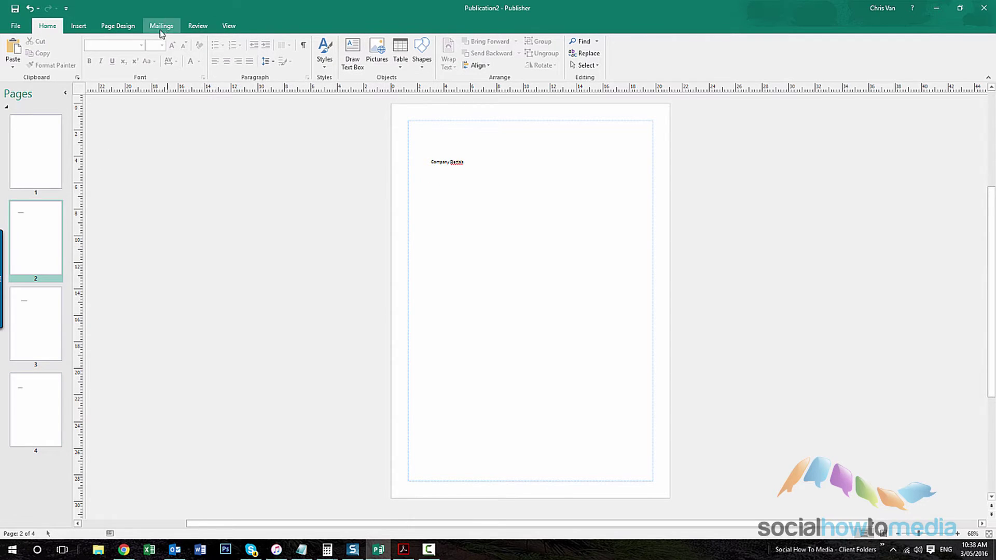
pyautogui.click(78, 28)
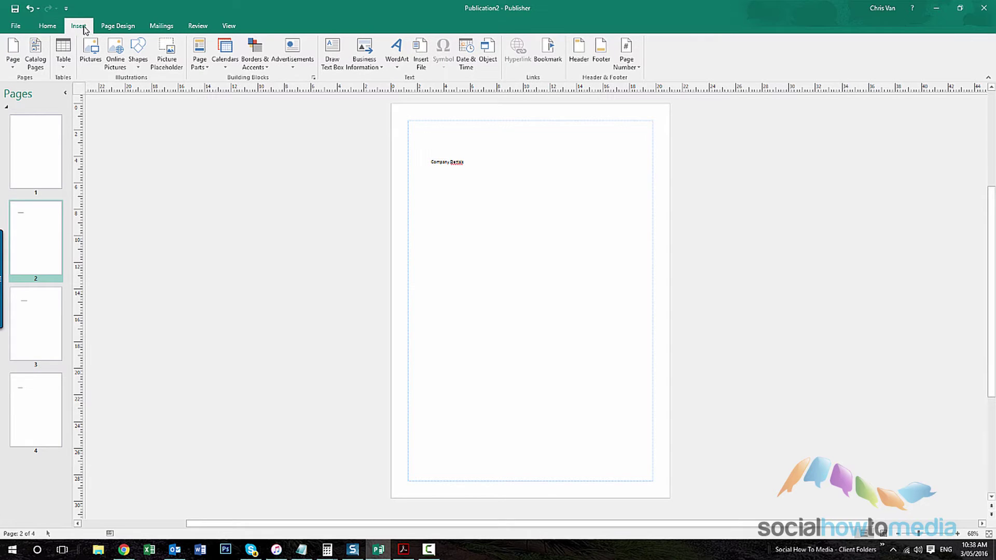
pyautogui.click(555, 64)
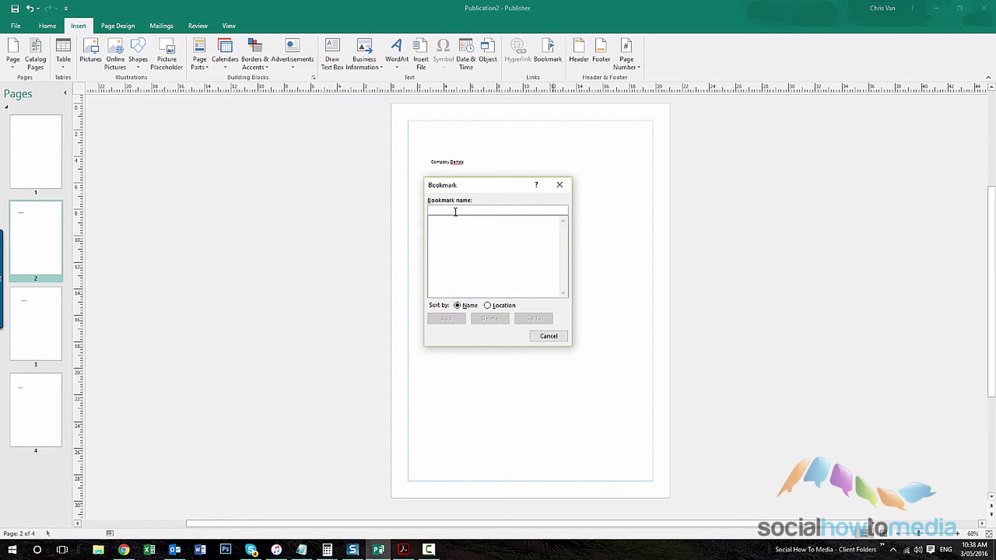
pyautogui.write('Company Detai')
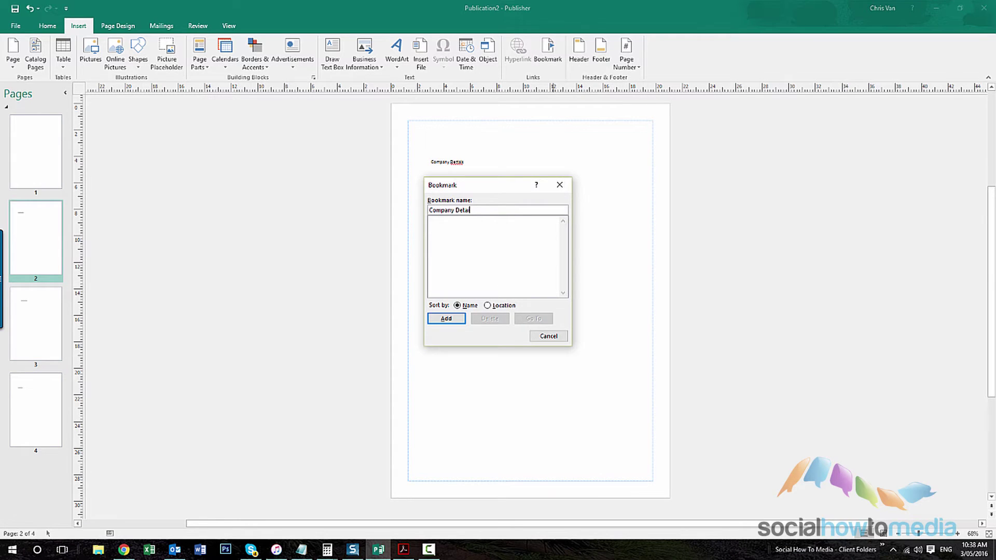
pyautogui.write('ls')
pyautogui.click(446, 318)
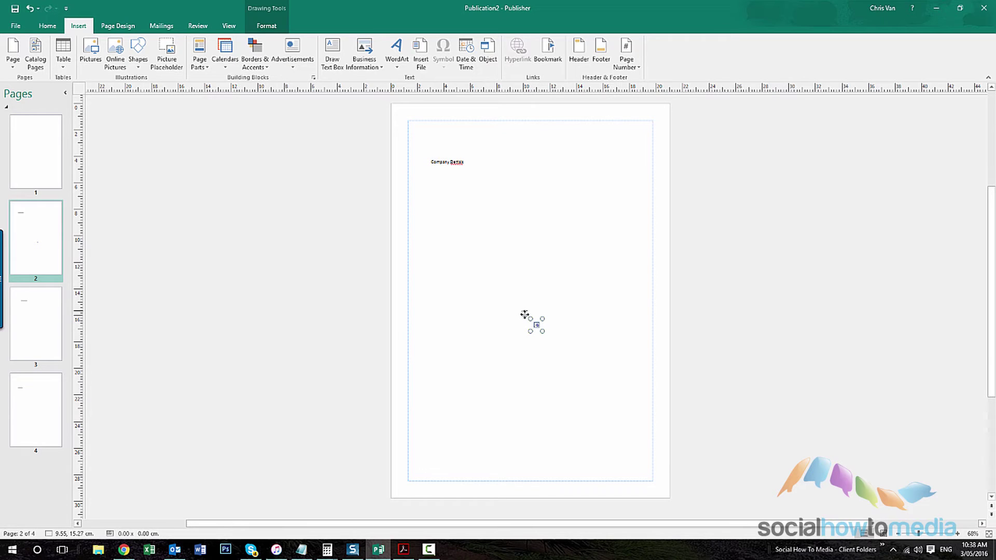
# Step: Move the bookmark beside the Company Details heading and reselect that text box
pyautogui.moveTo(525, 312); pyautogui.dragTo(418, 150)
pyautogui.click(459, 223)
pyautogui.click(423, 193)
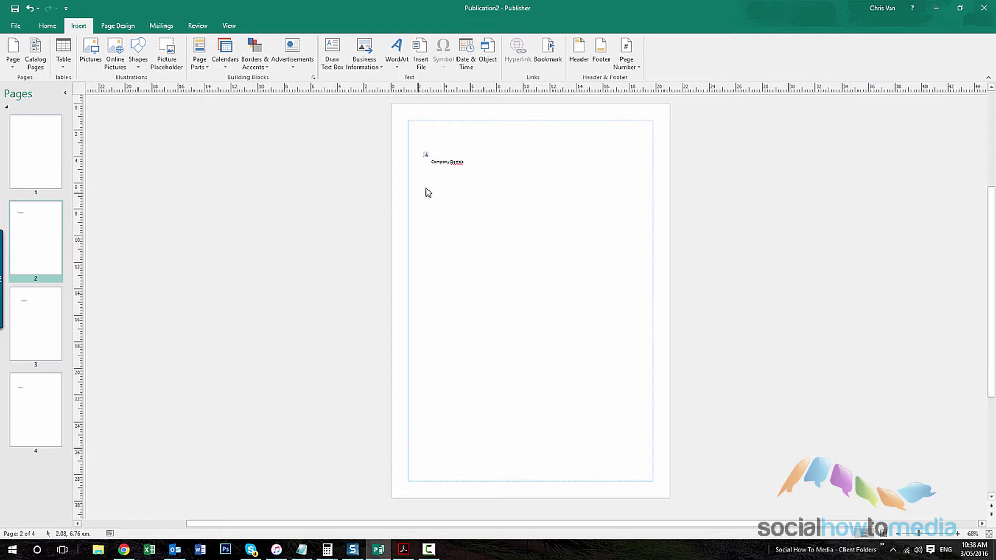
pyautogui.click(461, 164)
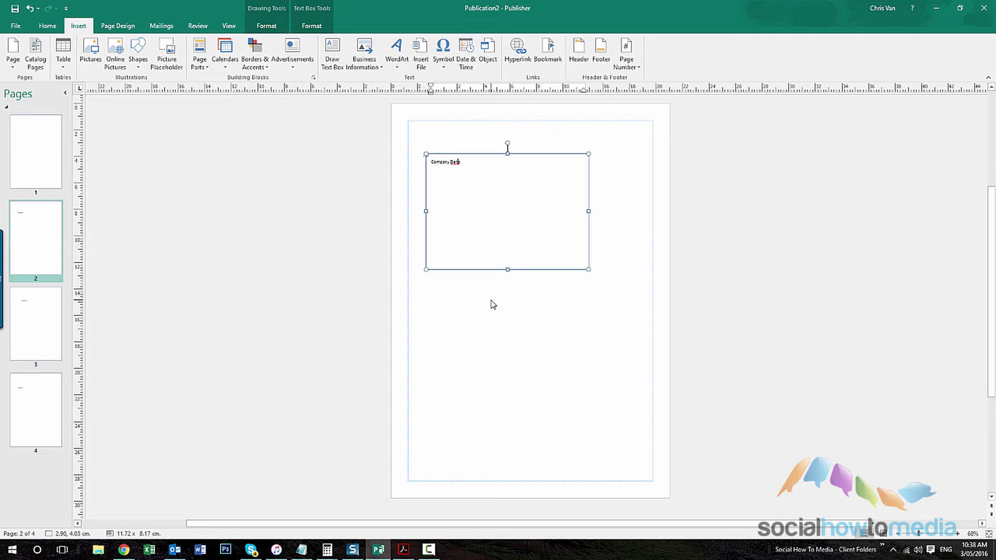
# Step: Add an 'Example Text Box' bookmark on page 3 and place it beside that heading
pyautogui.press('Escape')
pyautogui.keyDown('ctrl'); pyautogui.scroll(3, 529, 291); pyautogui.keyUp('ctrl')
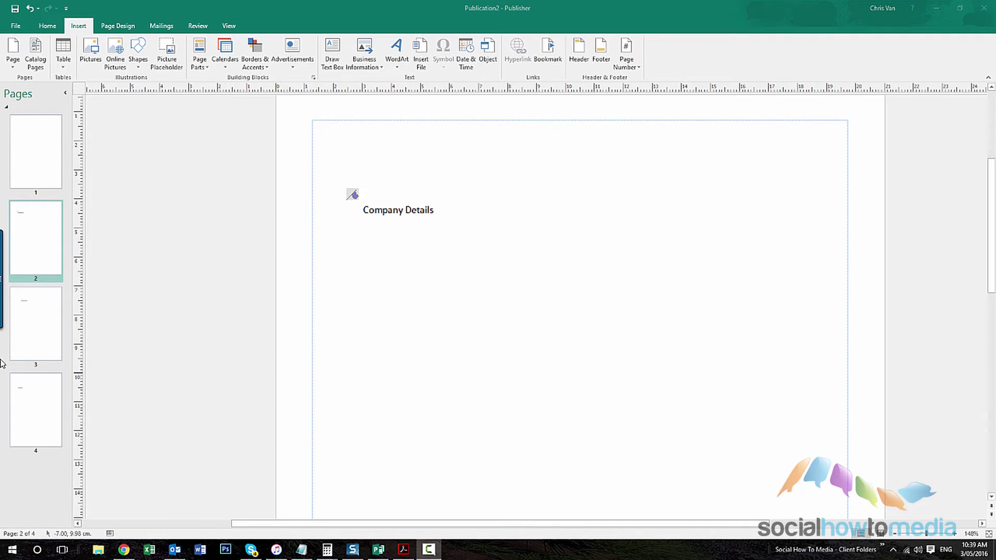
pyautogui.click(38, 338)
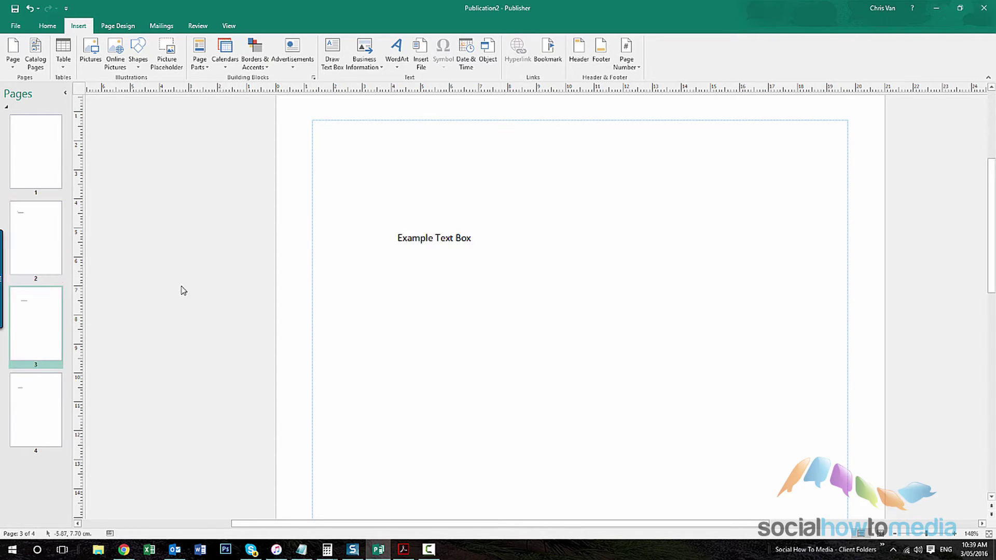
pyautogui.click(558, 50)
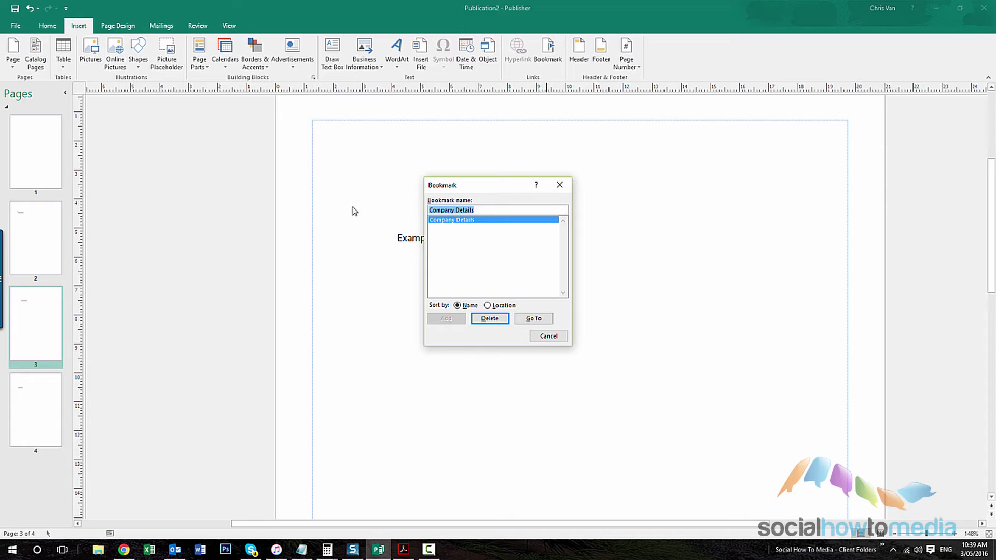
pyautogui.write('E')
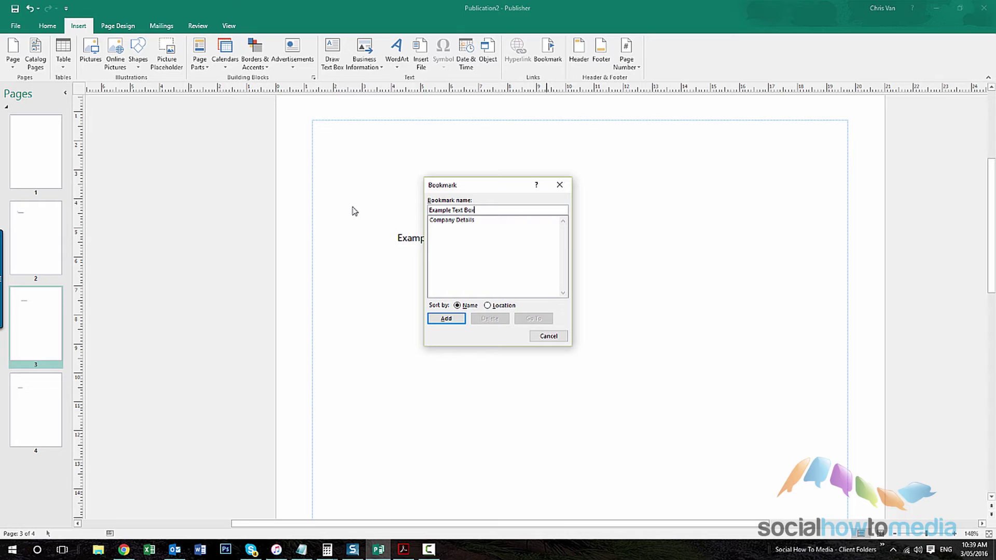
pyautogui.write('xample Text Box')
pyautogui.click(446, 318)
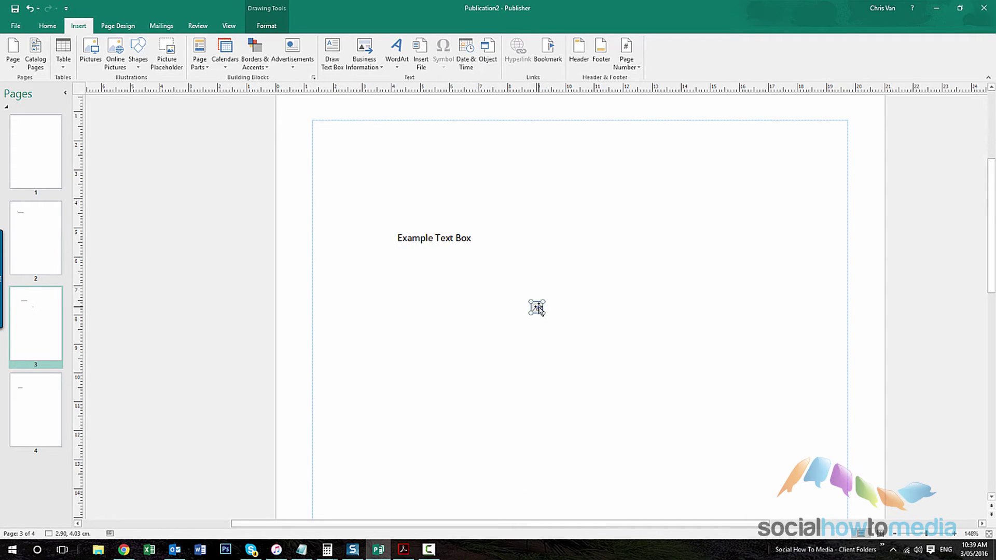
pyautogui.moveTo(537, 308); pyautogui.dragTo(383, 225)
# Step: Add a 'Last Example' bookmark beside page 4's heading, then return to page 1
pyautogui.click(383, 310)
pyautogui.click(44, 410)
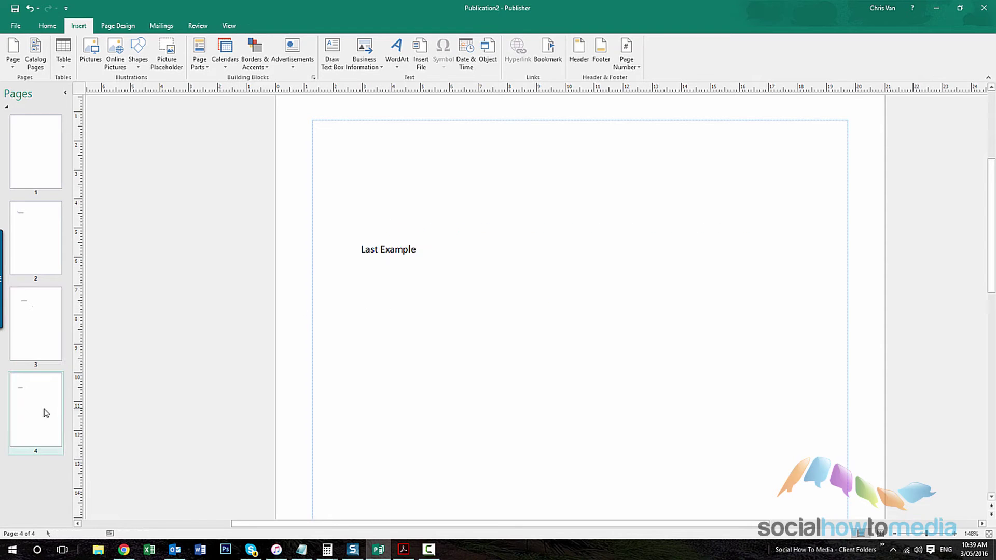
pyautogui.click(551, 57)
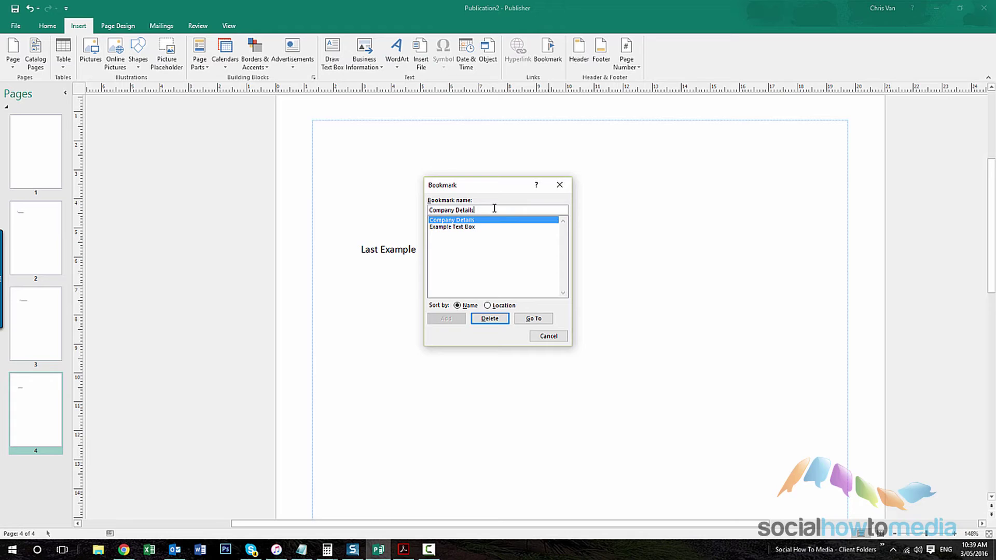
pyautogui.write('Last Ex')
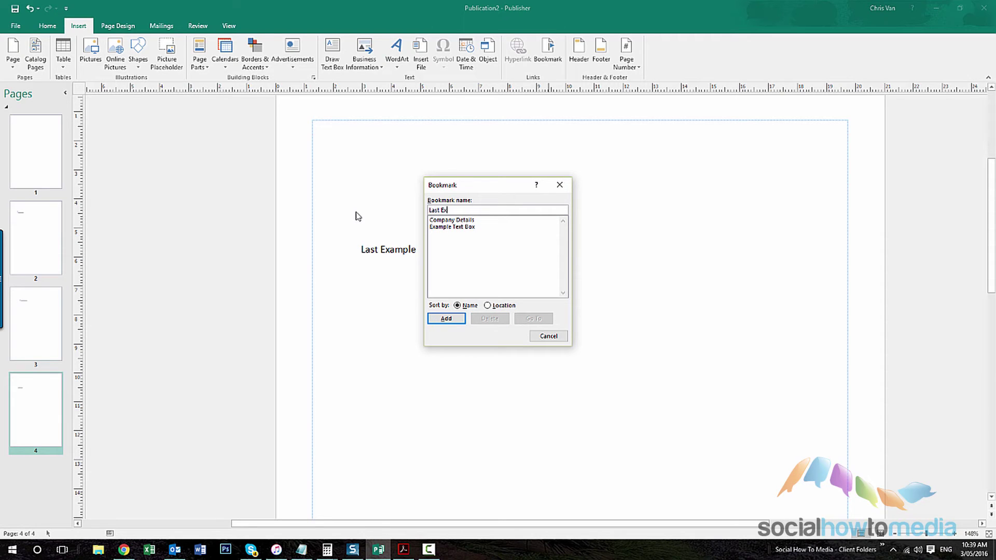
pyautogui.write('ample')
pyautogui.click(445, 318)
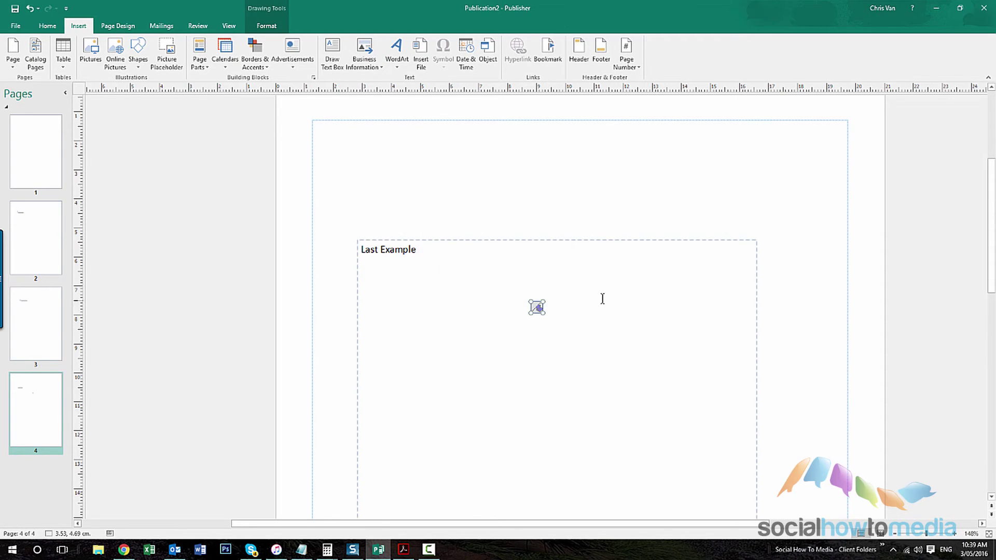
pyautogui.moveTo(538, 306); pyautogui.dragTo(351, 237)
pyautogui.press('Escape')
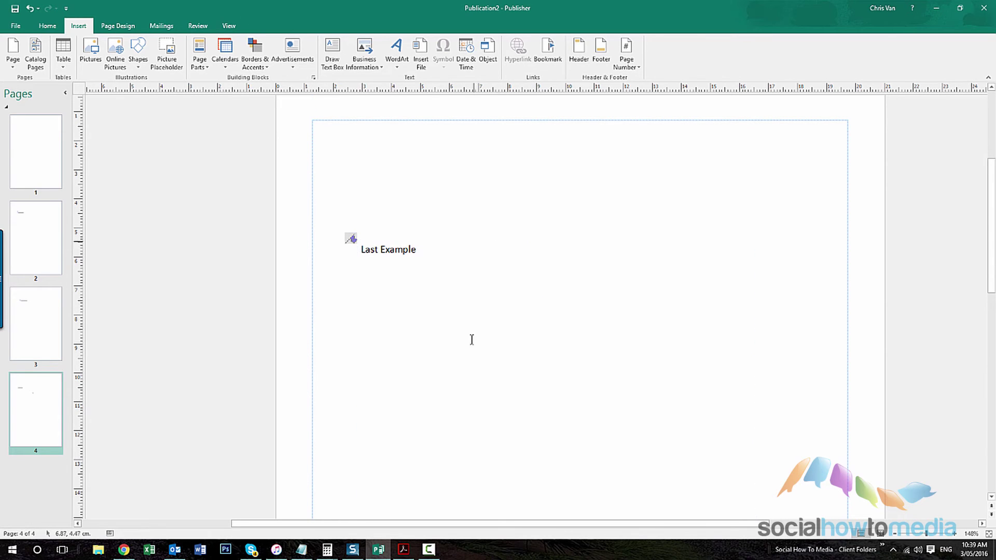
pyautogui.click(32, 149)
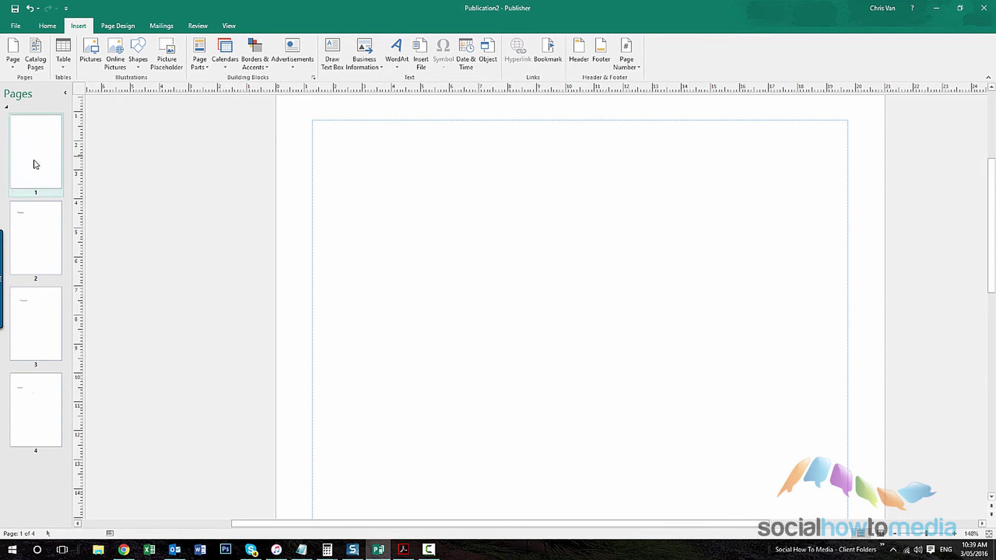
# Step: Draw a 'Table of Contents' box on page 1 listing Company Details, Example Text Box, Last Example
pyautogui.click(332, 51)
pyautogui.moveTo(346, 137); pyautogui.dragTo(615, 316)
pyautogui.write('Table of Contents')
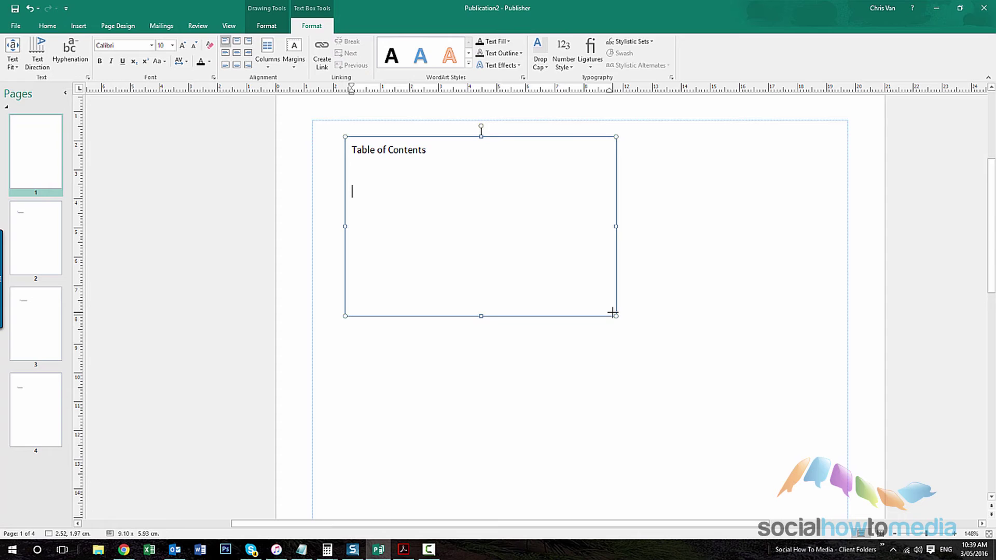
pyautogui.write('- Company Details')
pyautogui.press('Return')
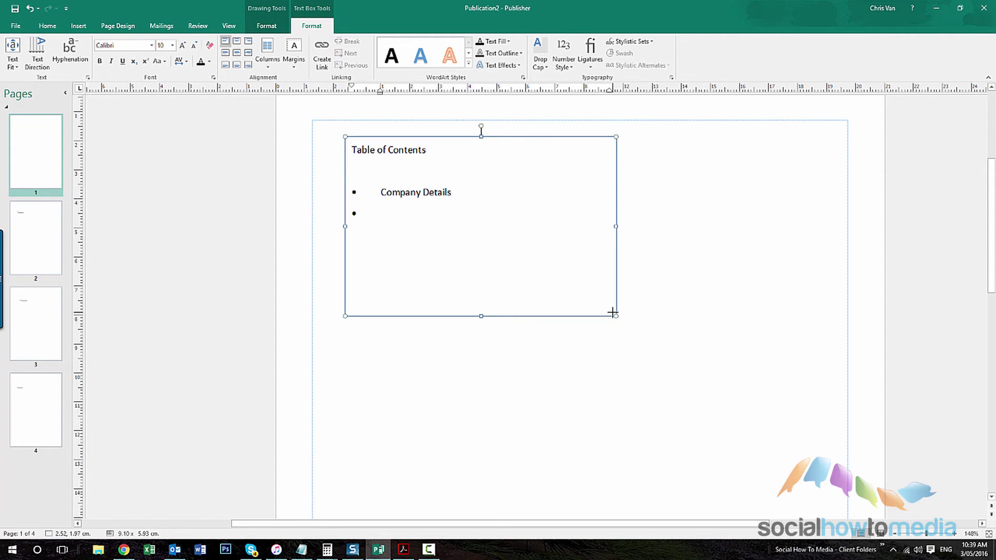
pyautogui.write('Exam[ple Text')
pyautogui.press('BackSpace')
pyautogui.press('BackSpace')
pyautogui.press('BackSpace')
pyautogui.press('BackSpace')
pyautogui.press('BackSpace')
pyautogui.press('BackSpace')
pyautogui.press('BackSpace')
pyautogui.press('BackSpace')
pyautogui.press('BackSpace')
pyautogui.write('ple Text Box Last Example')
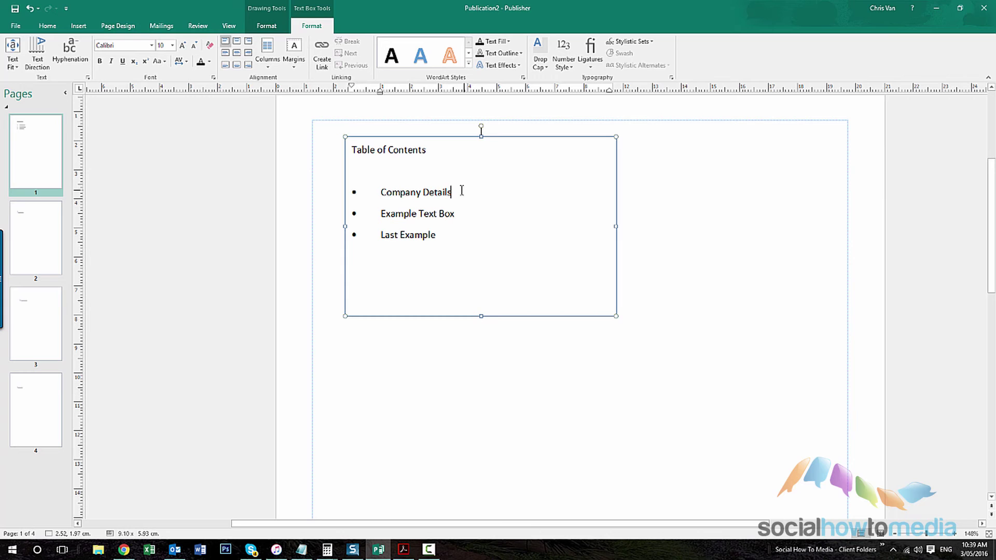
# Step: Open hyperlink settings for the Company Details entry and browse the available link targets
pyautogui.moveTo(461, 191); pyautogui.dragTo(381, 193)
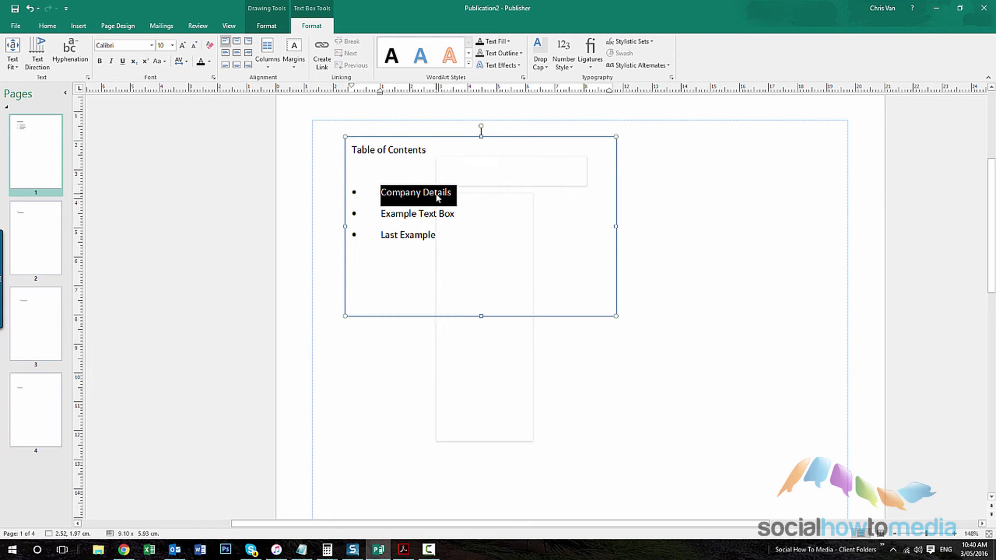
pyautogui.rightClick(437, 198)
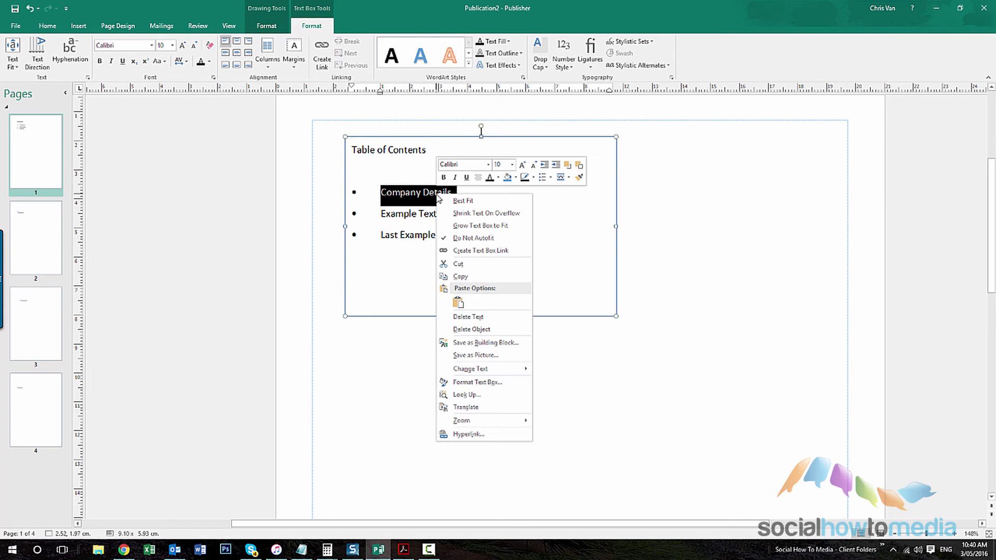
pyautogui.click(475, 434)
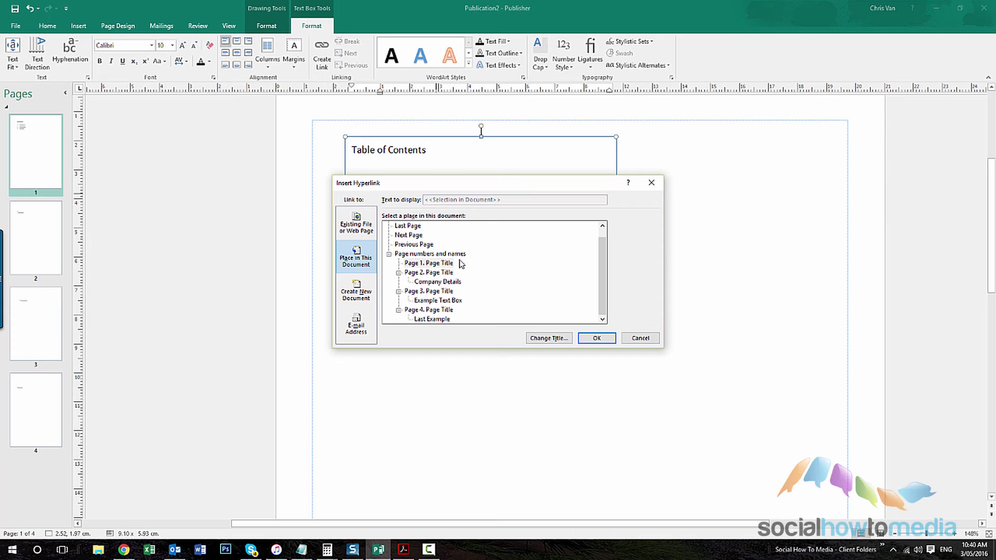
pyautogui.click(430, 282)
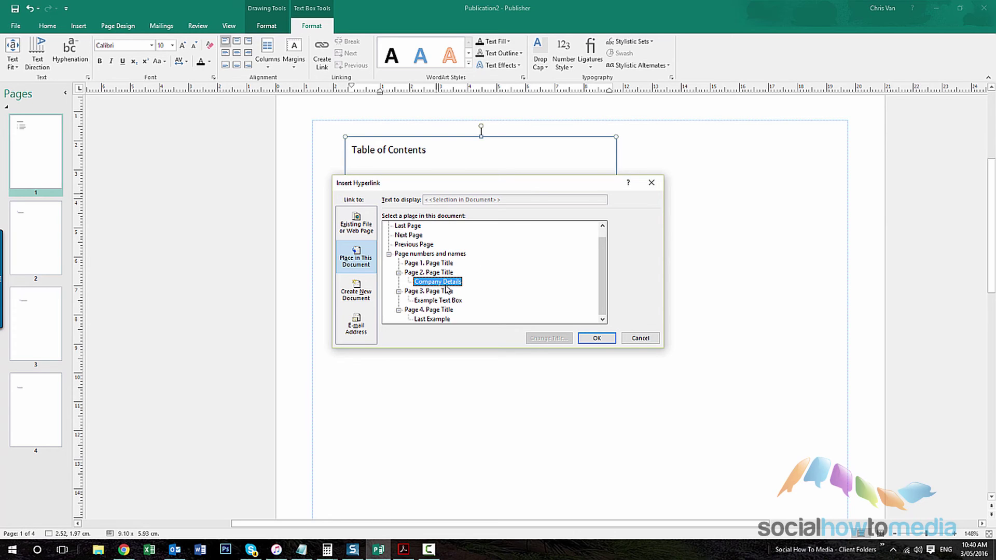
pyautogui.click(356, 225)
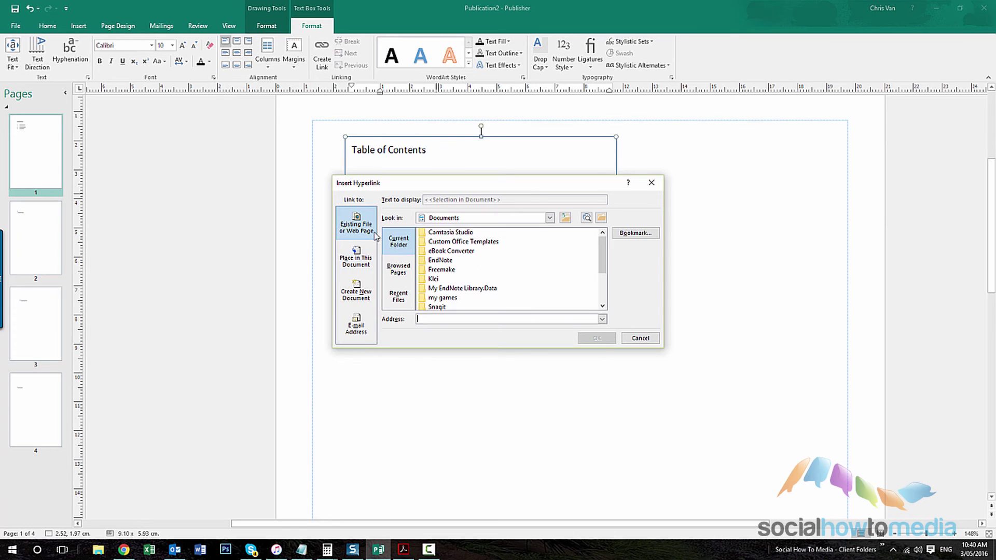
pyautogui.click(357, 265)
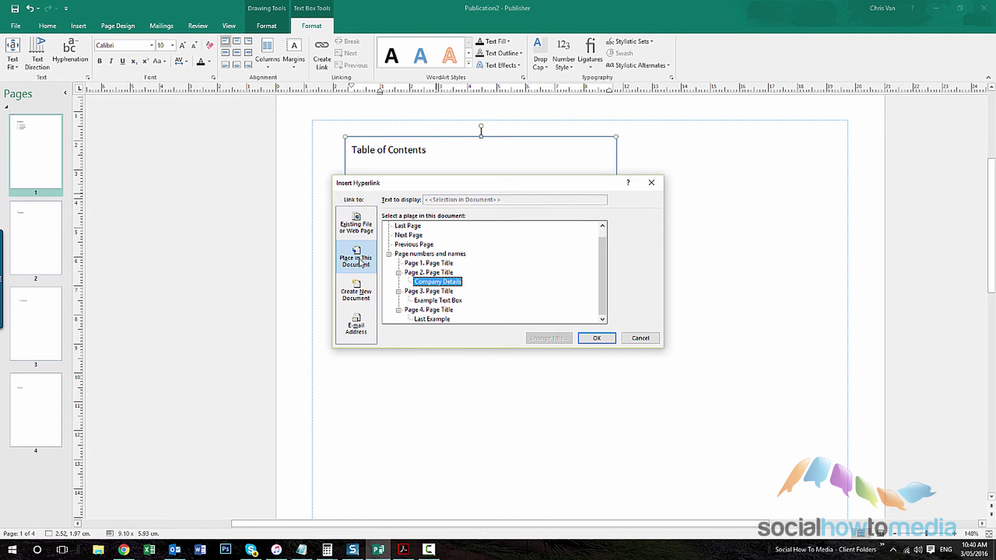
# Step: Link the Company Details entry to the Company Details bookmark in this document
pyautogui.click(441, 302)
pyautogui.click(439, 318)
pyautogui.click(439, 303)
pyautogui.click(436, 286)
pyautogui.click(438, 304)
pyautogui.click(436, 318)
pyautogui.click(439, 300)
pyautogui.click(438, 291)
pyautogui.click(454, 281)
pyautogui.click(597, 338)
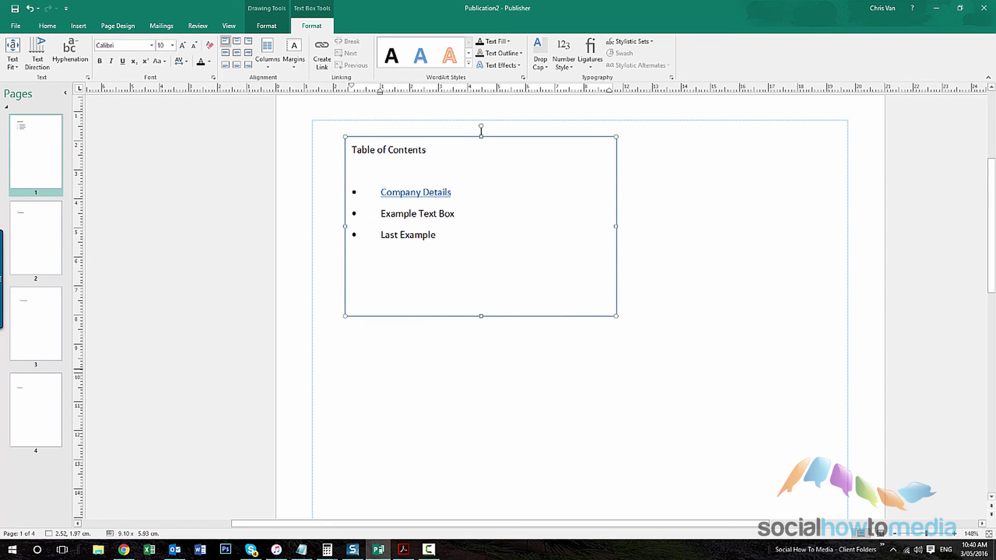
# Step: Hyperlink the Example Text Box entry to its bookmark on page 3
pyautogui.moveTo(480, 215); pyautogui.dragTo(375, 214)
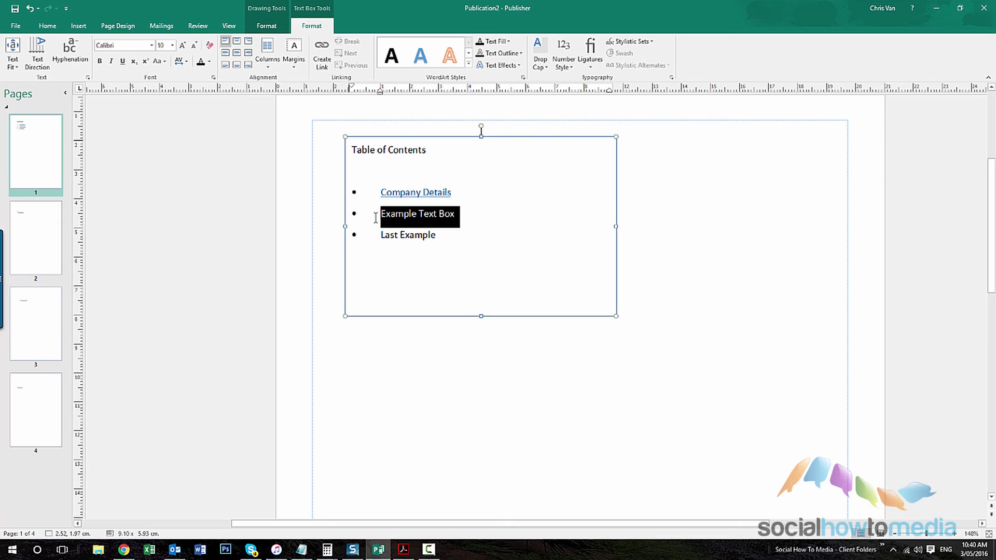
pyautogui.rightClick(407, 218)
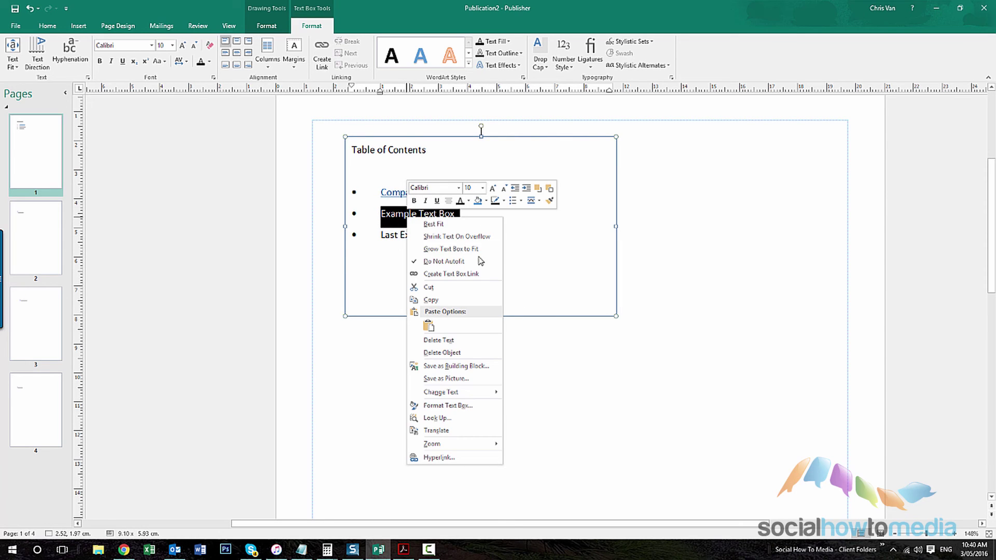
pyautogui.click(461, 457)
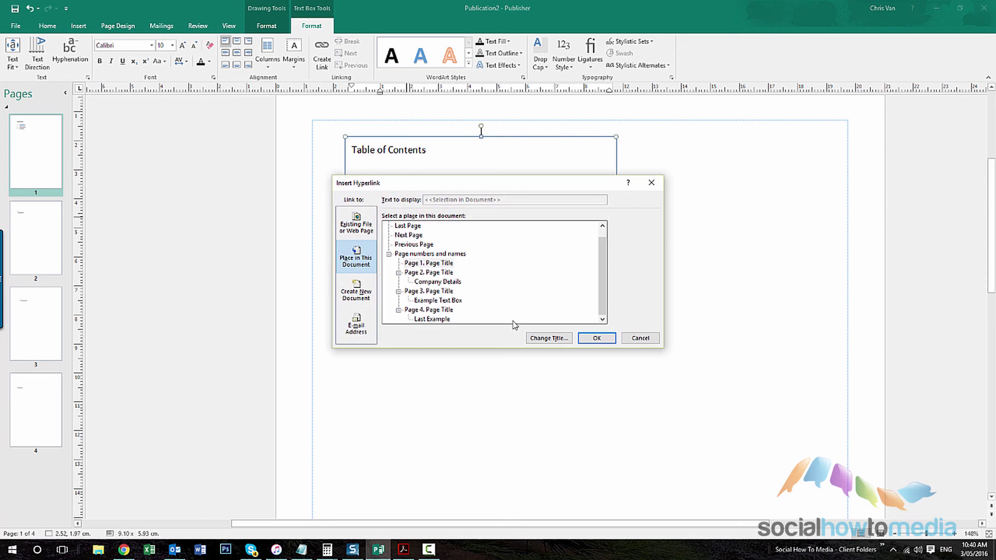
pyautogui.click(356, 261)
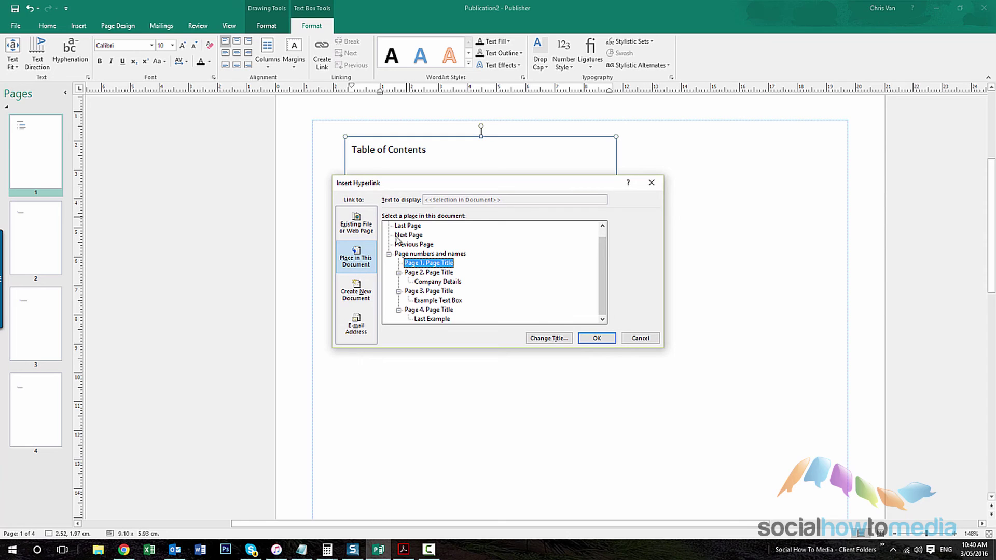
pyautogui.click(441, 301)
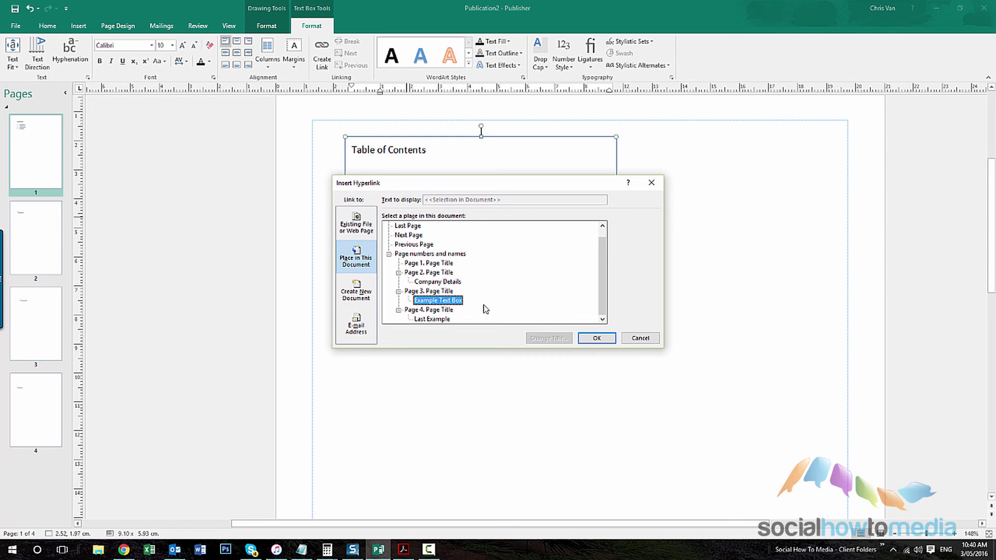
pyautogui.click(597, 338)
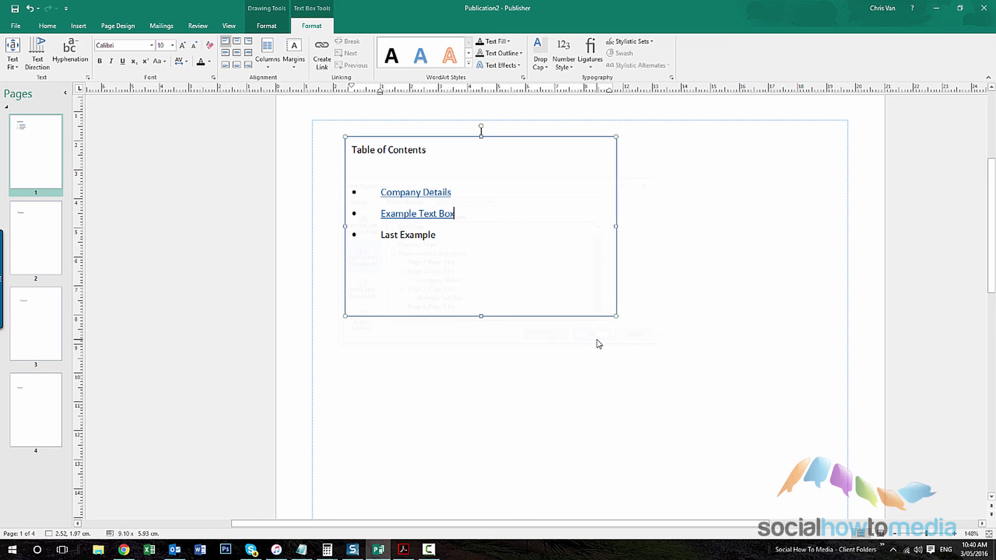
# Step: Hyperlink the Last Example entry to its bookmark on page 4
pyautogui.moveTo(442, 236); pyautogui.dragTo(392, 236)
pyautogui.rightClick(401, 238)
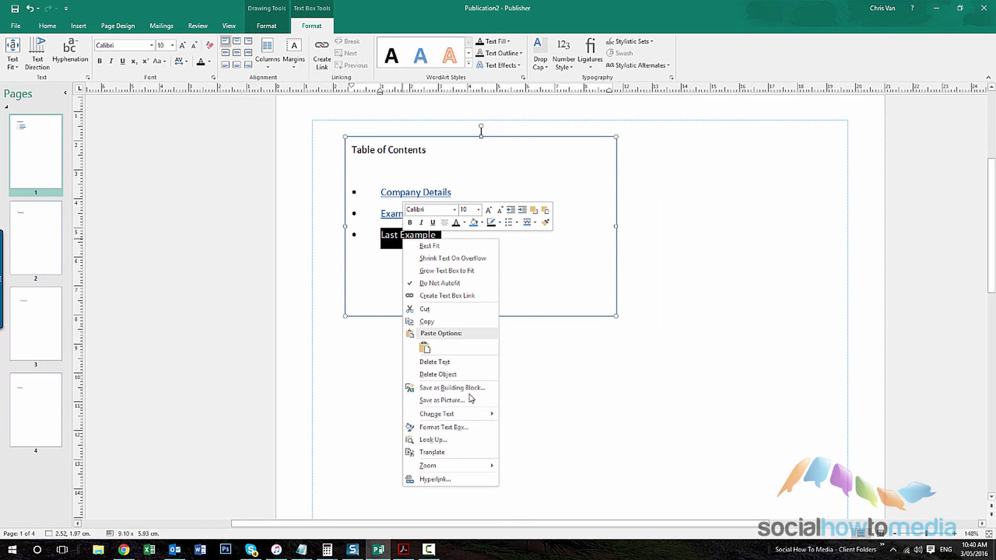
pyautogui.click(442, 476)
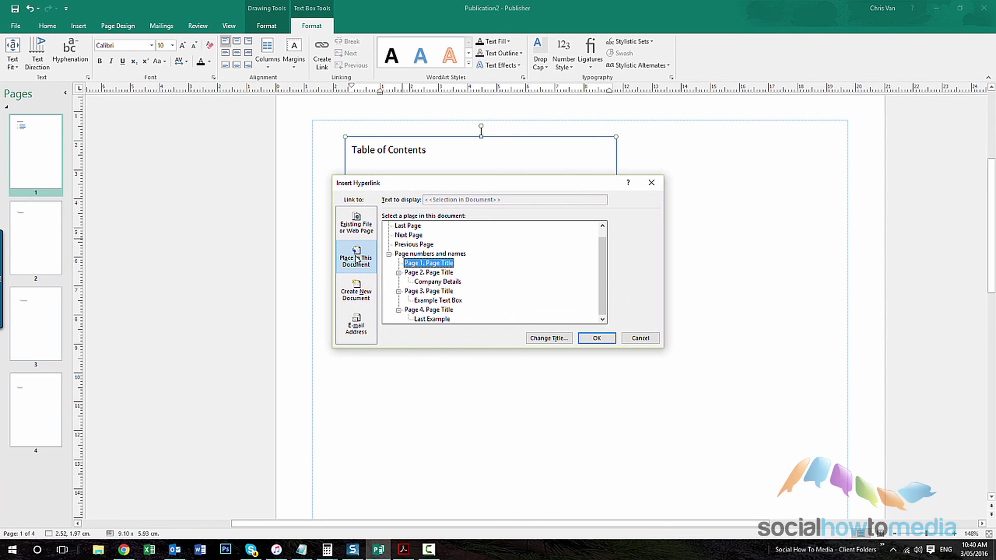
pyautogui.click(432, 319)
pyautogui.click(597, 338)
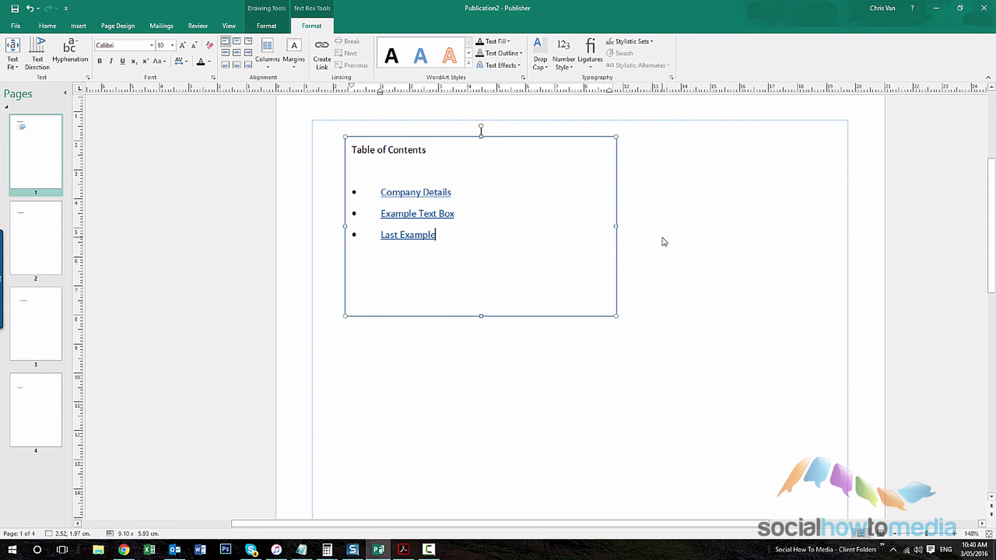
# Step: In the PDF, follow the Company Details link to page 2, then Last Example to page 4
pyautogui.click(720, 317)
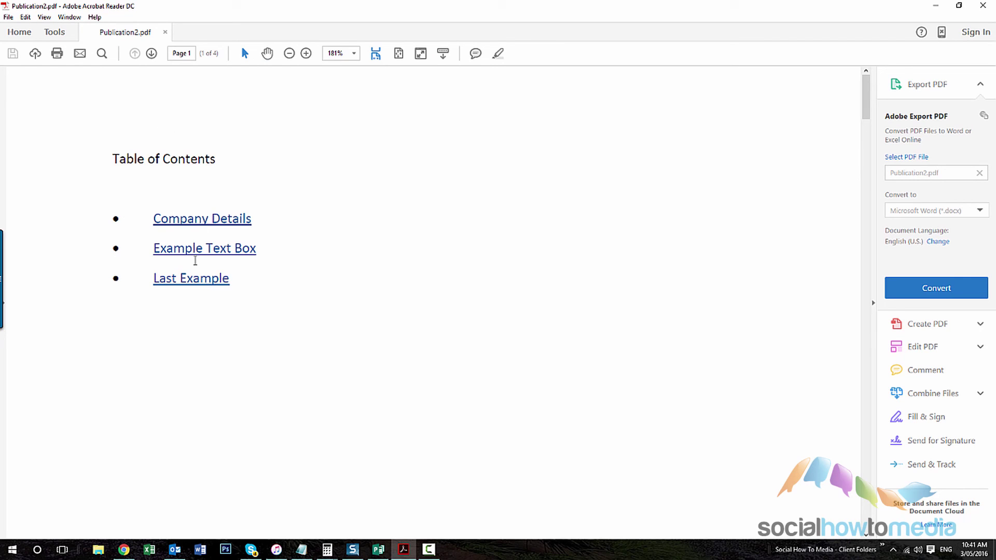
pyautogui.click(192, 222)
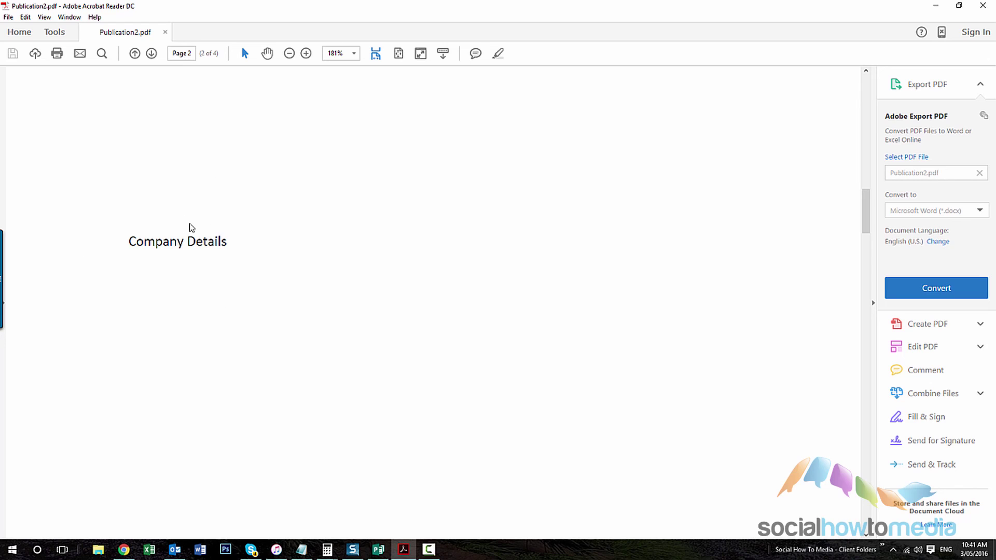
pyautogui.scroll(1, 418, 215)
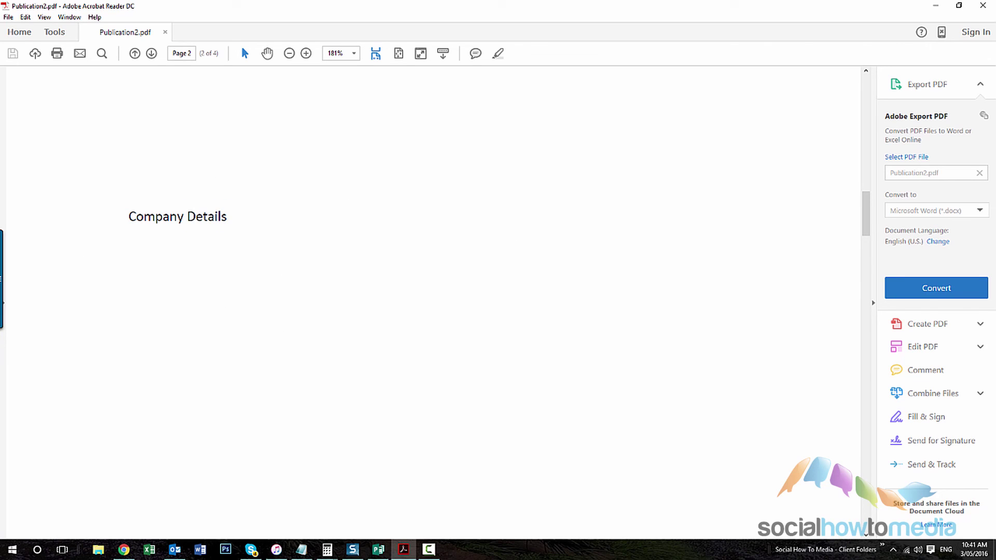
pyautogui.moveTo(866, 220); pyautogui.dragTo(844, 105)
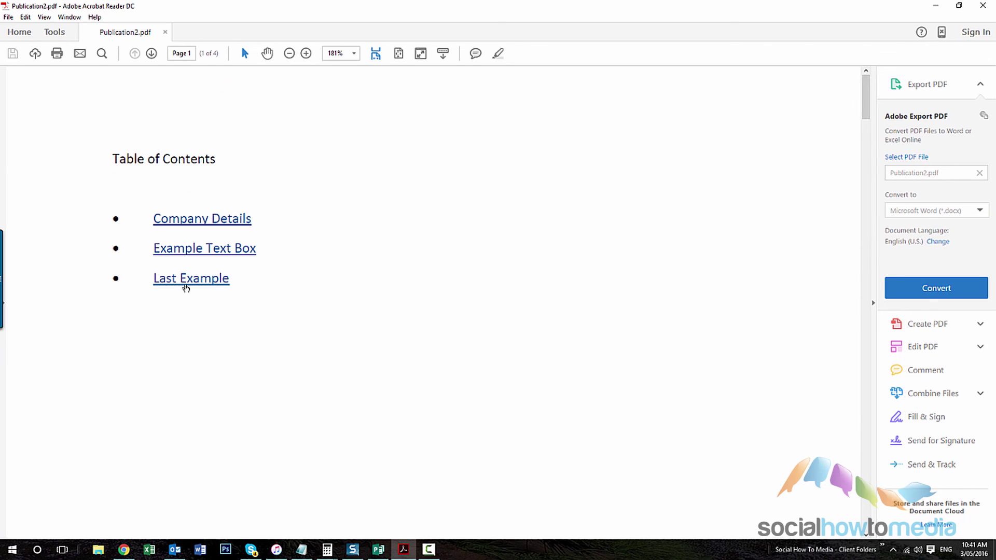
pyautogui.click(186, 285)
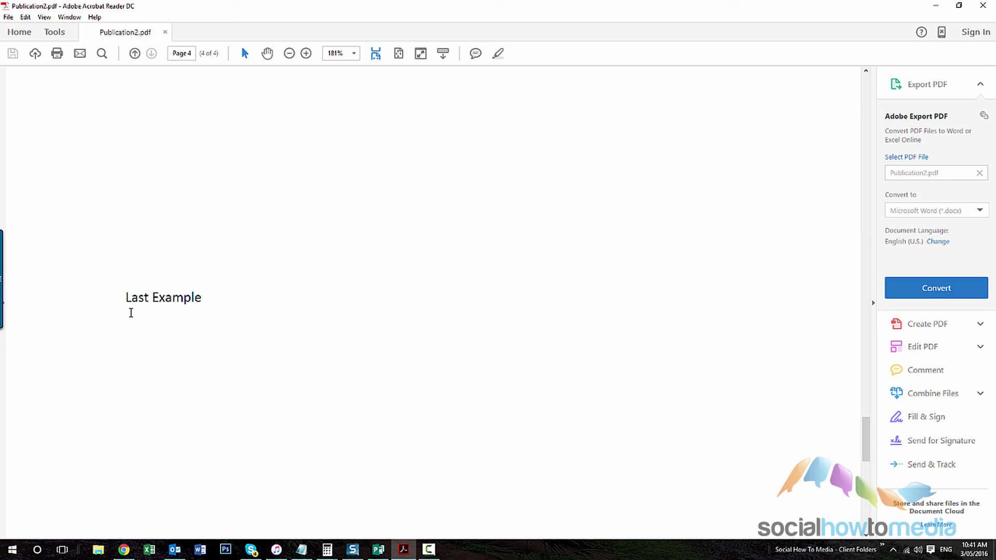